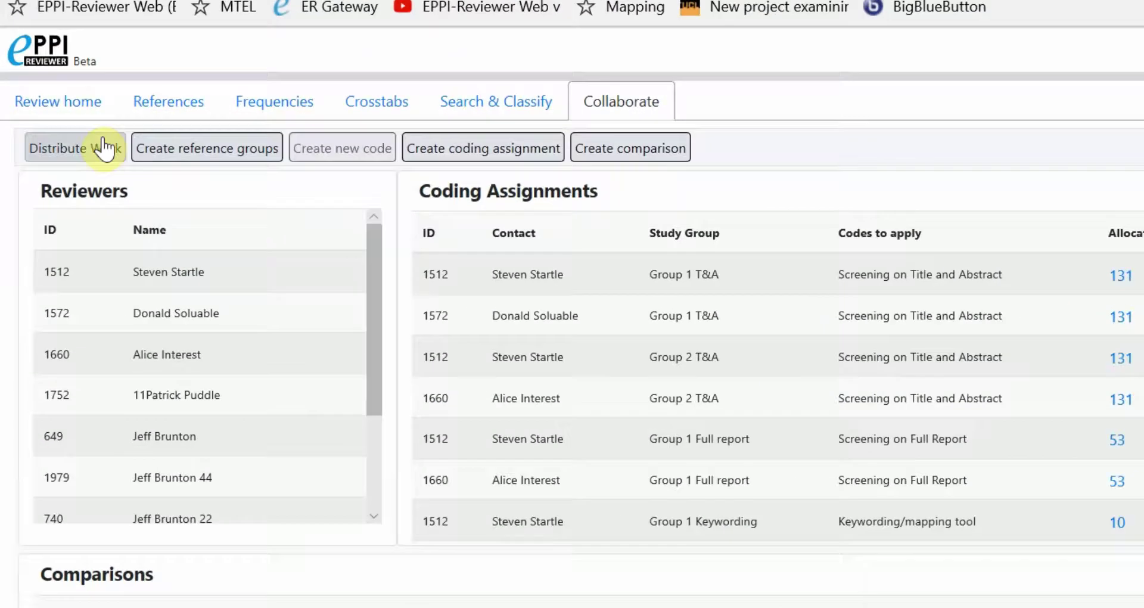
In Distribute Work, select all references without Screen on Title & Abstract codes and preview the 265 matches
click(76, 179)
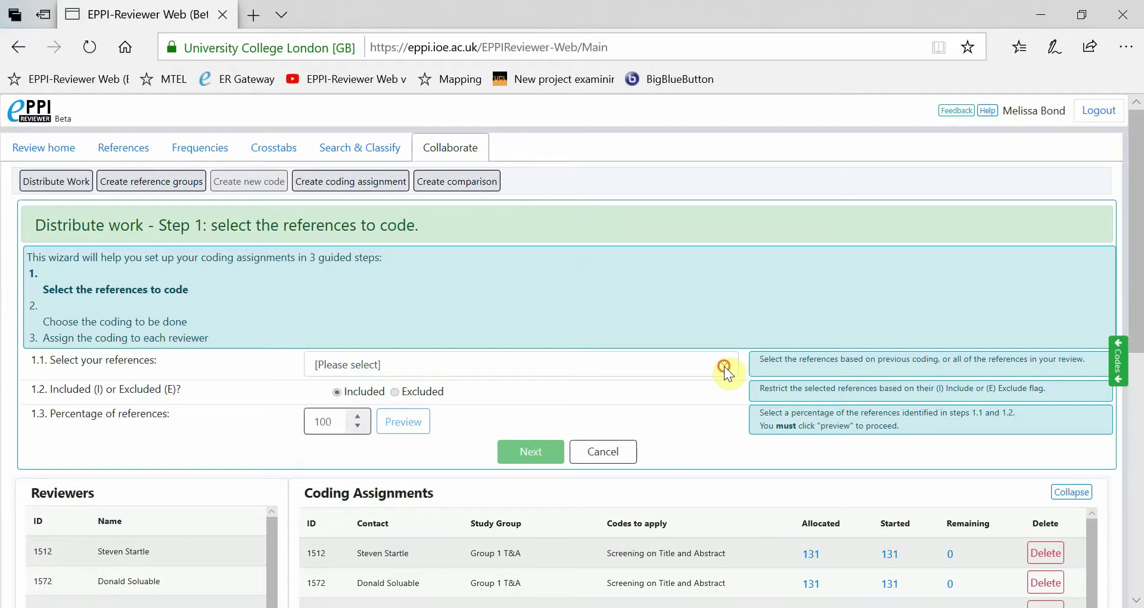
click(724, 366)
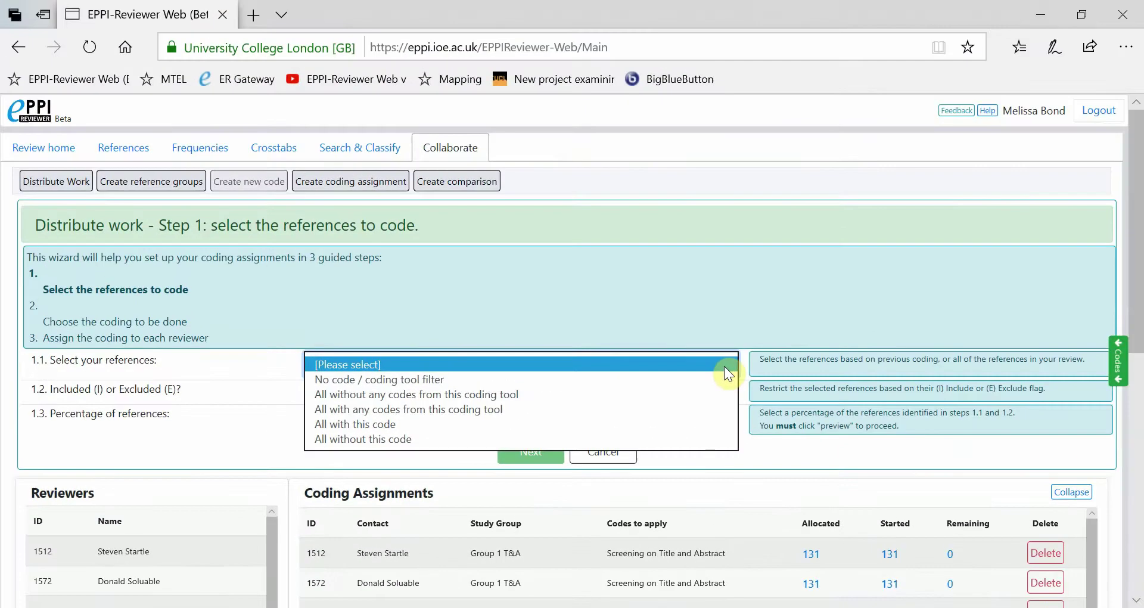
click(656, 393)
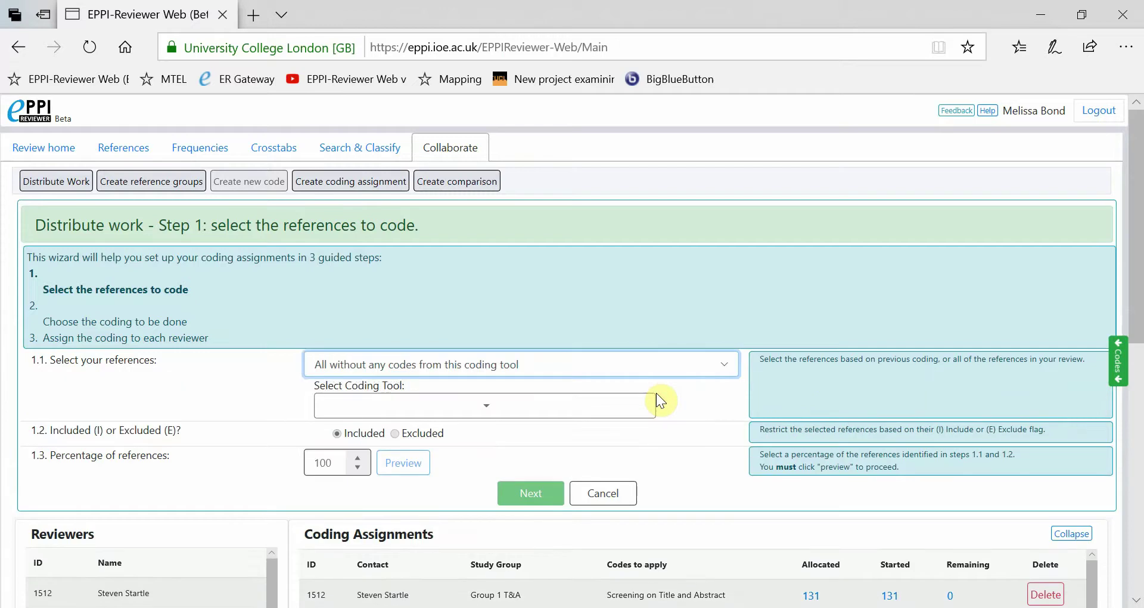
click(584, 408)
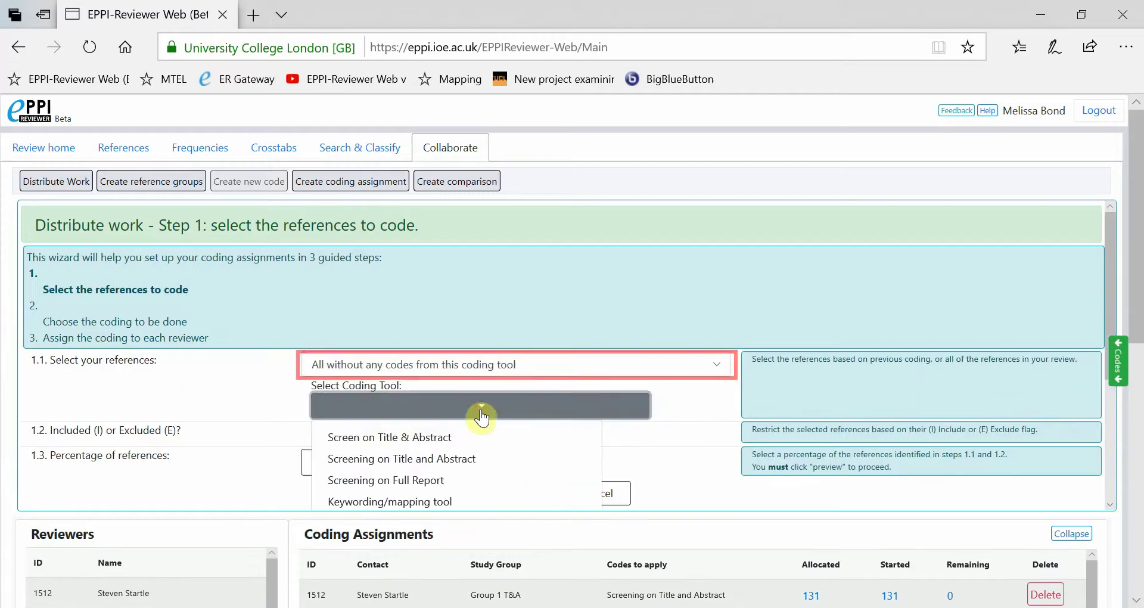
click(426, 437)
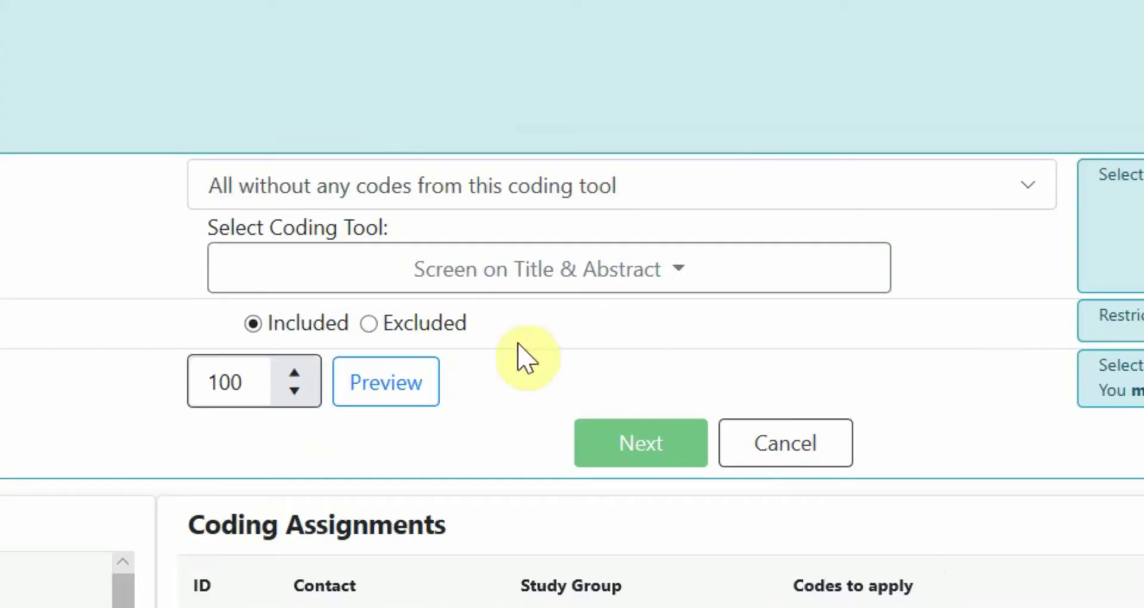
click(413, 386)
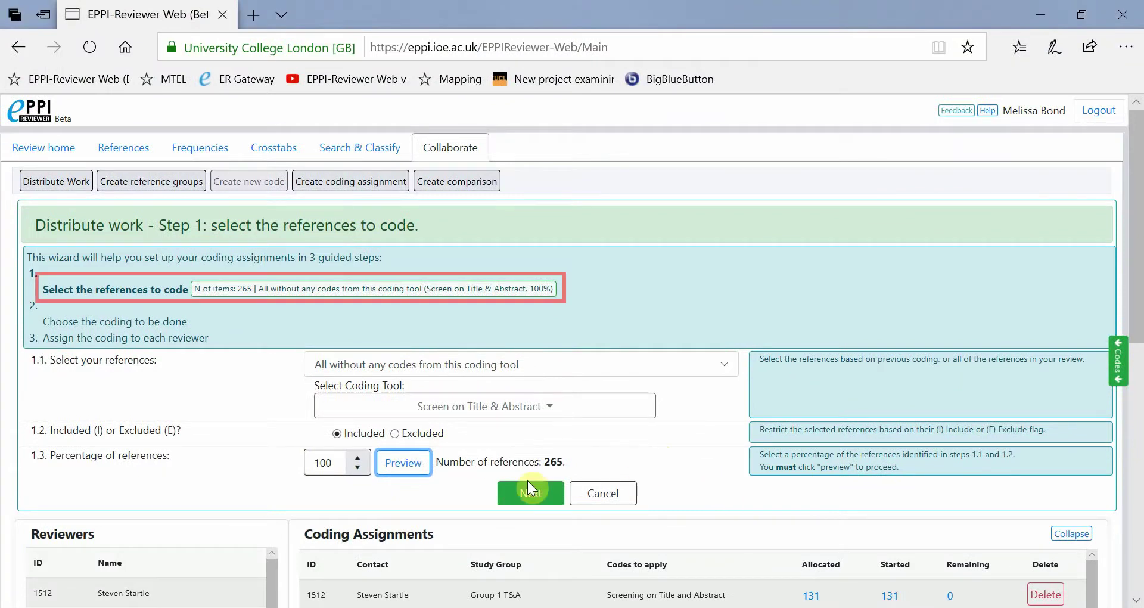
Choose Screen on Title & Abstract as the coding tool for the work
click(511, 494)
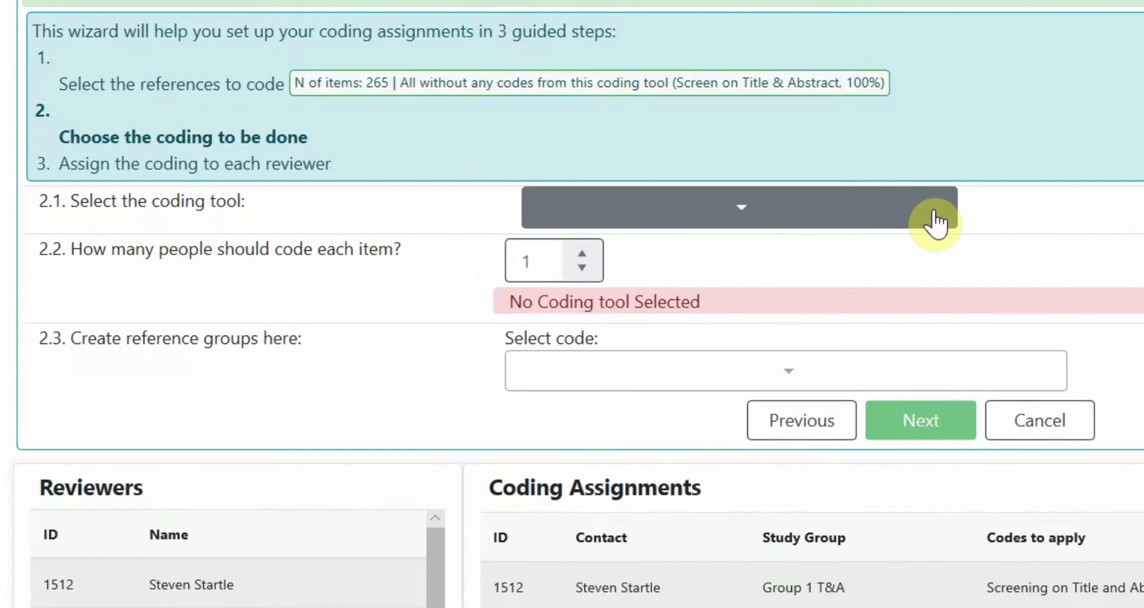
click(934, 221)
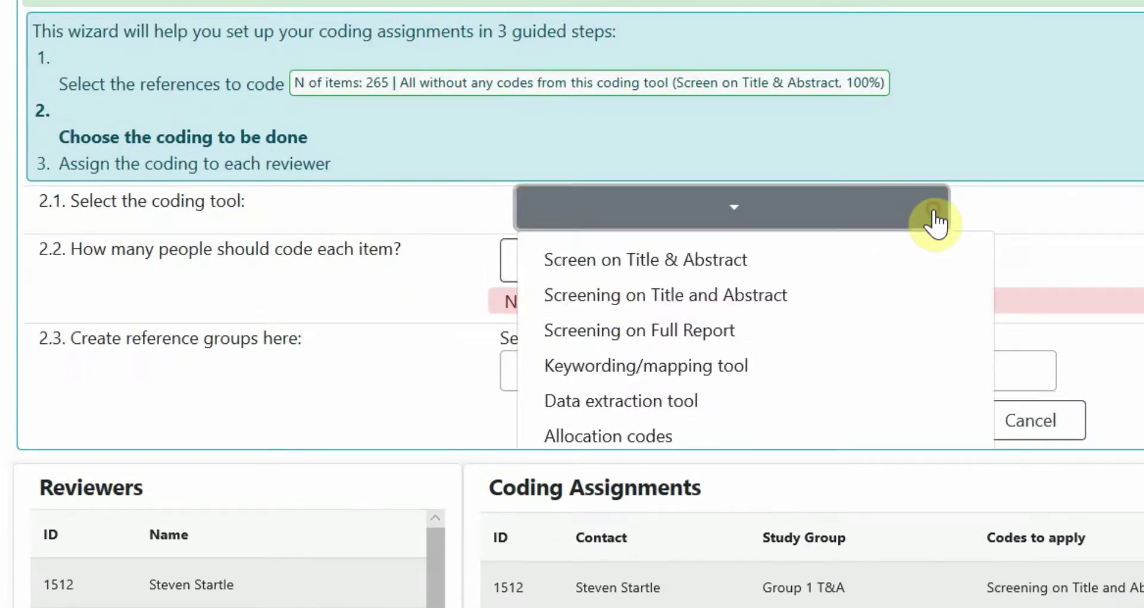
click(770, 263)
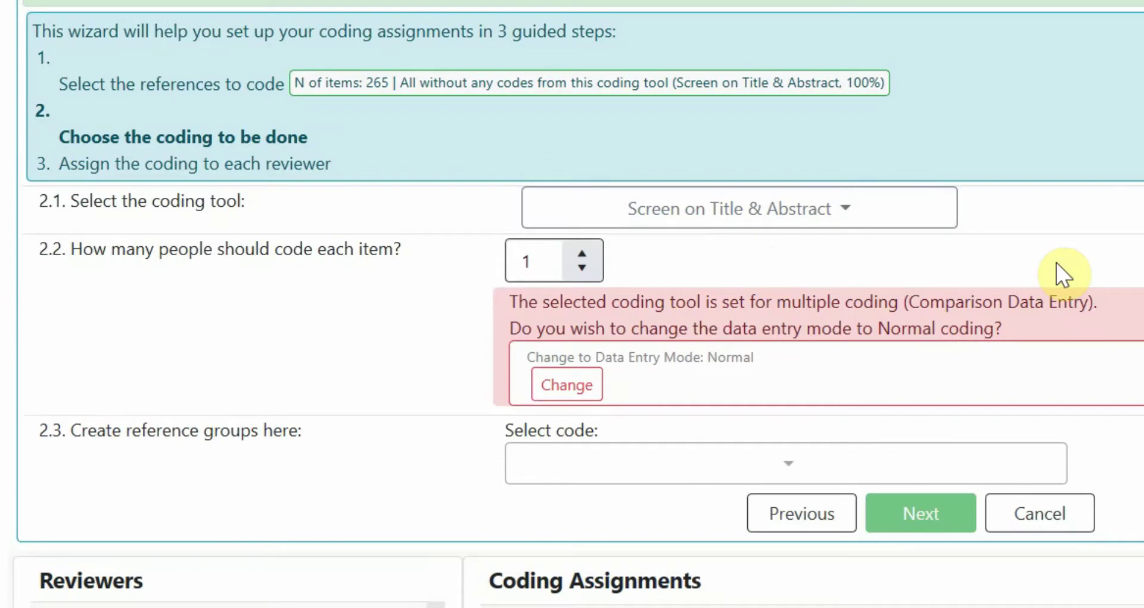
scroll(1056, 262, down, 2)
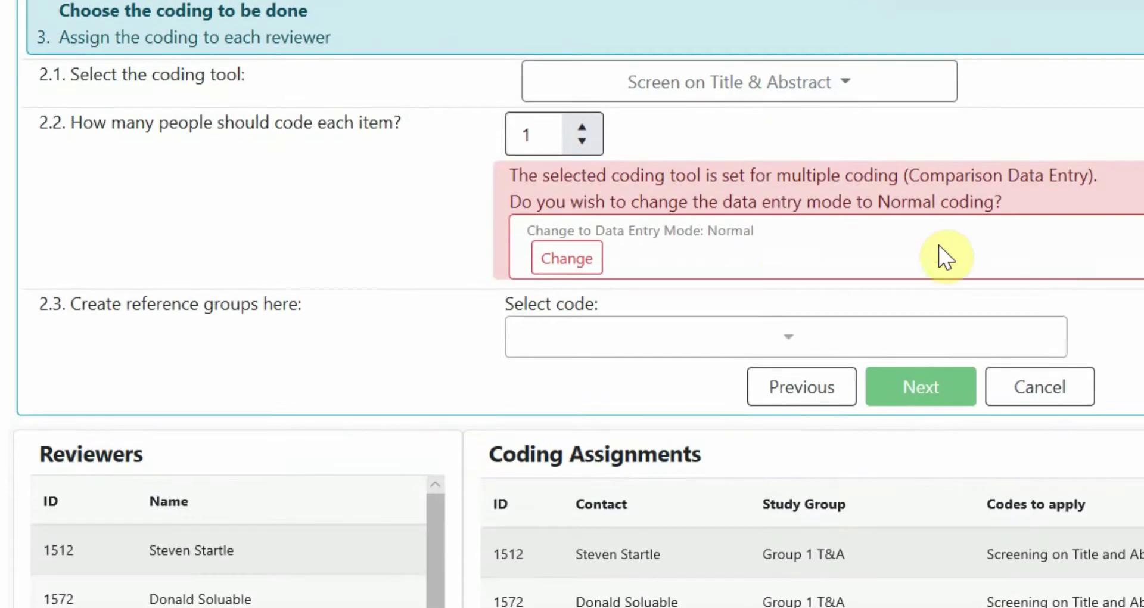
Set two people per item and store the groups under Screen on T&A Allocations
click(580, 127)
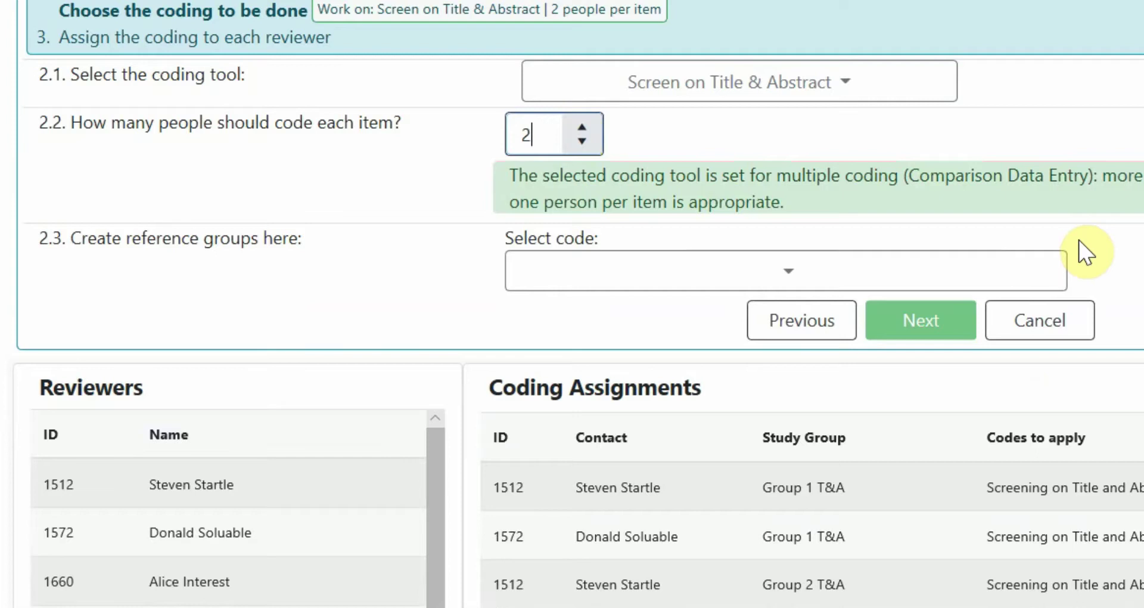
click(856, 283)
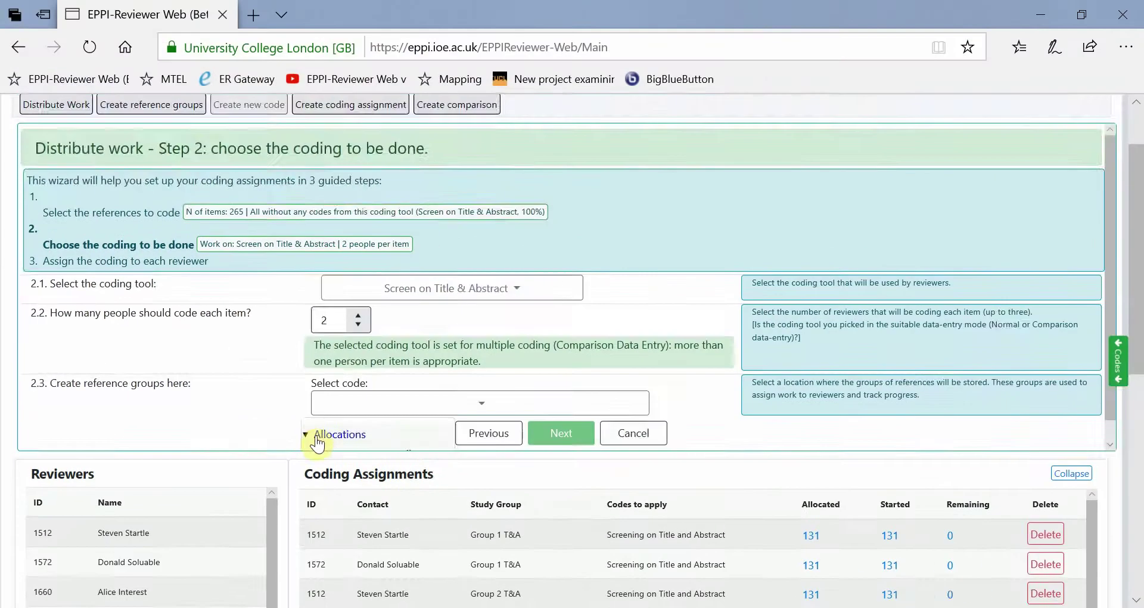
click(415, 371)
scroll(417, 363, down, 2)
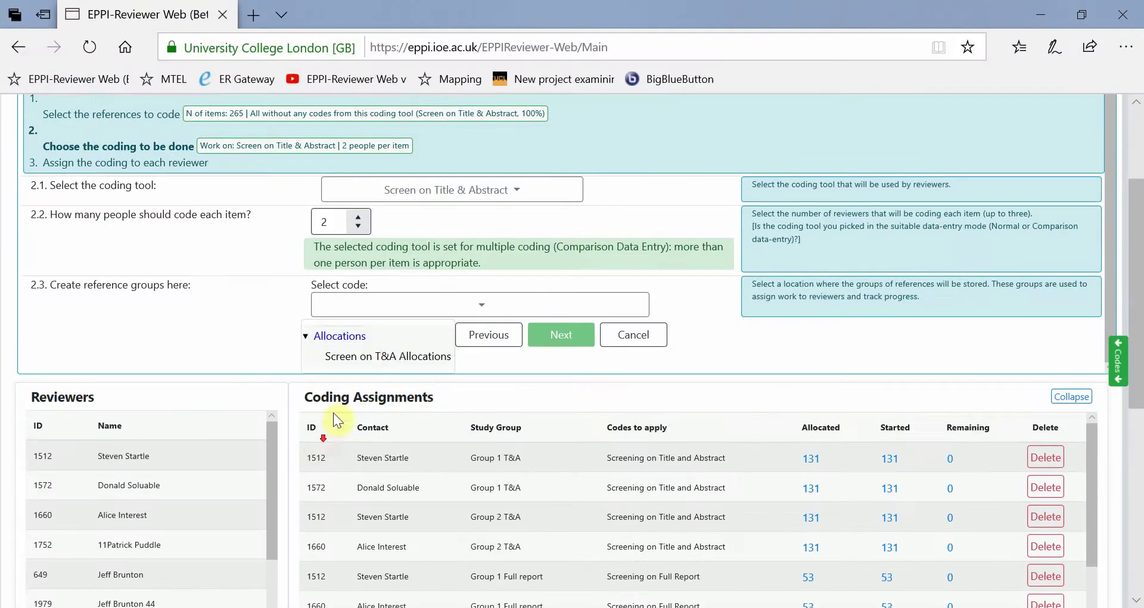
click(388, 358)
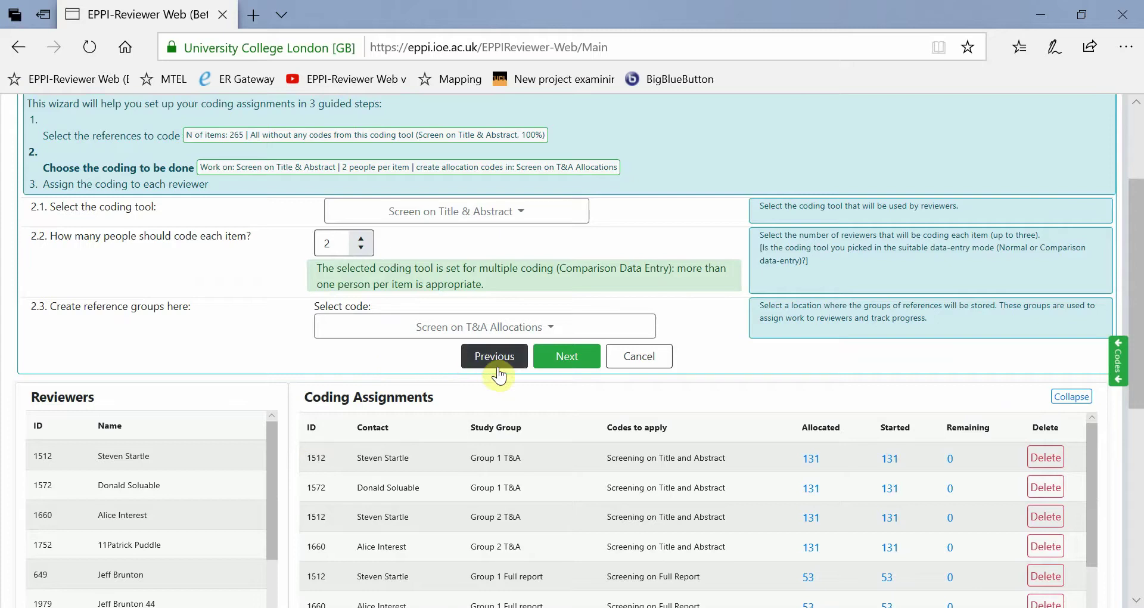
Include four reviewers and choose manual distribution, leaving 530 items to allocate
click(584, 359)
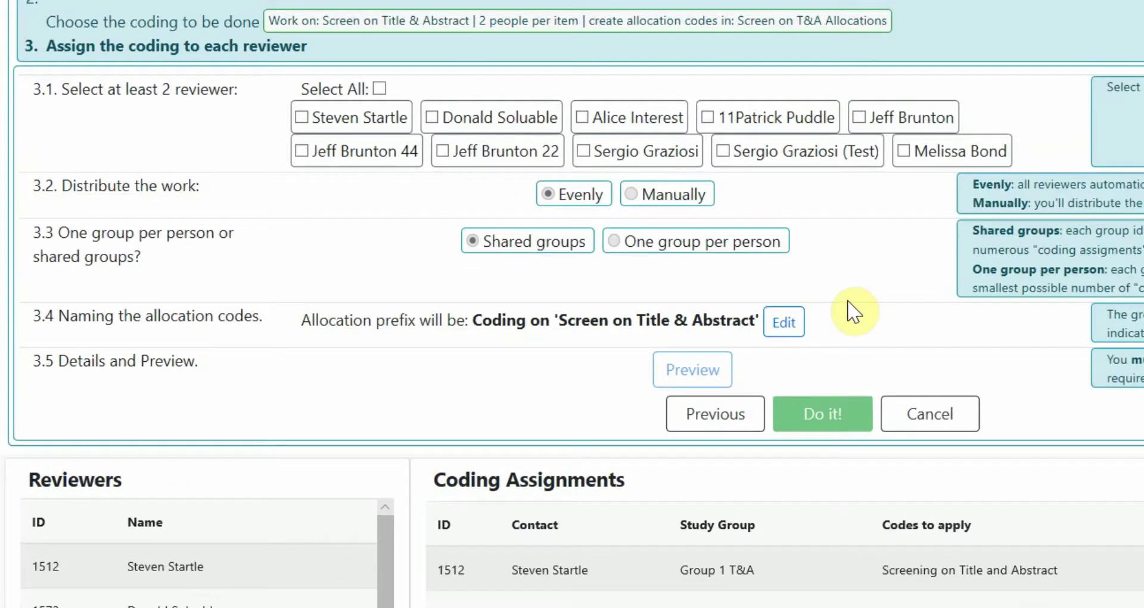
click(378, 117)
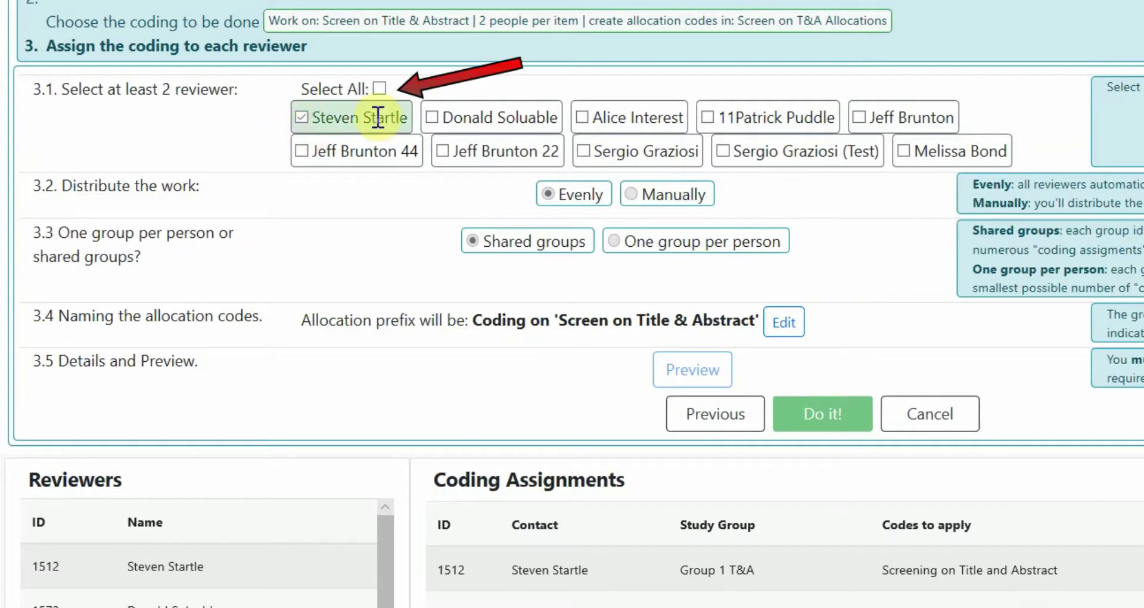
click(434, 117)
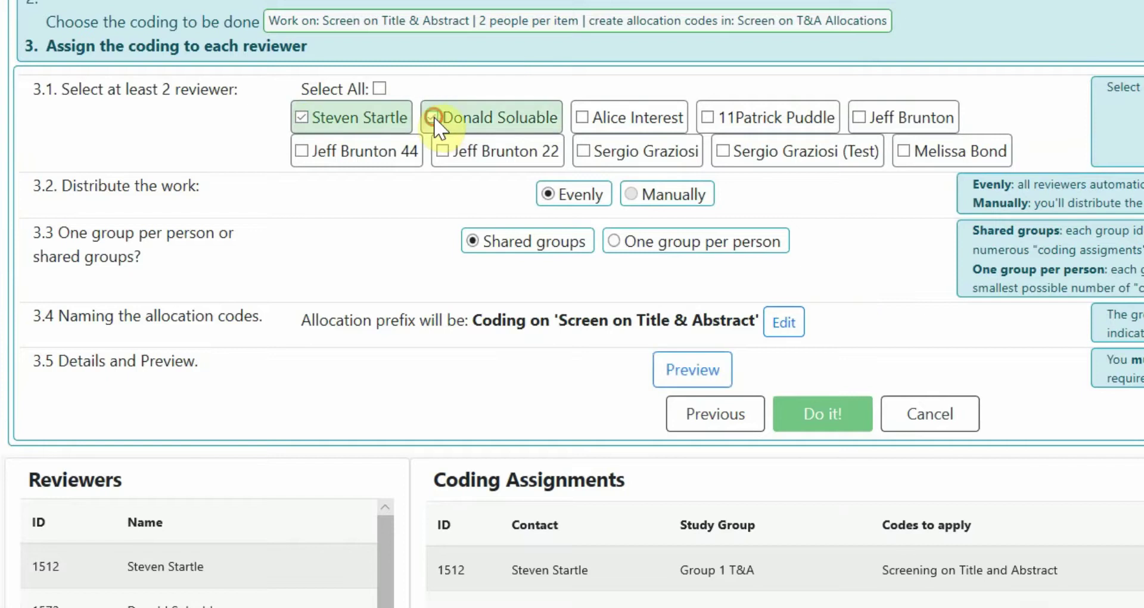
click(580, 118)
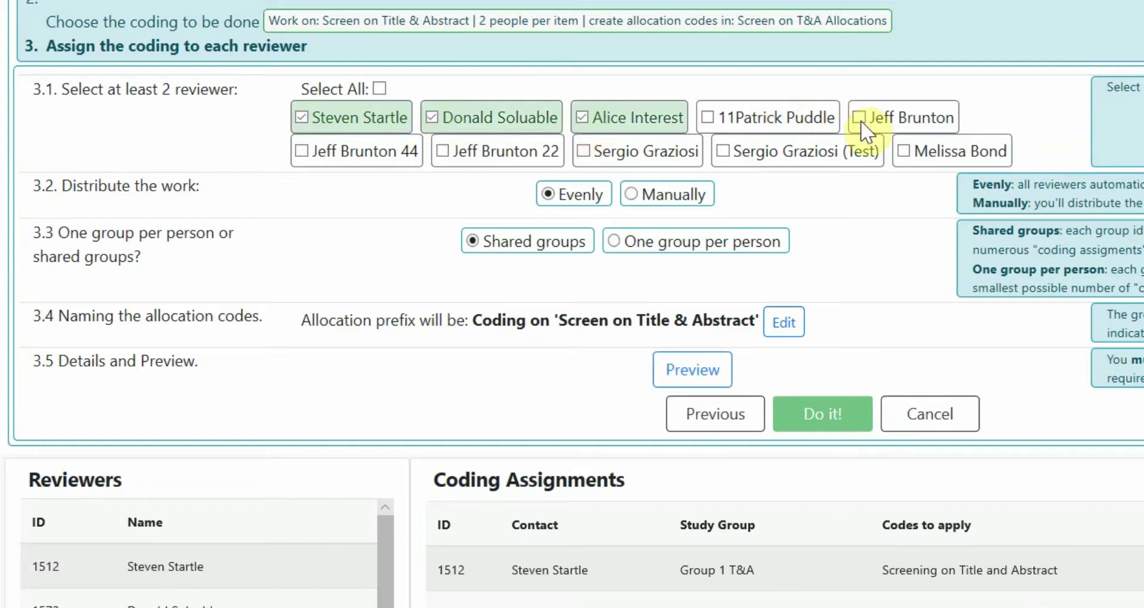
click(707, 117)
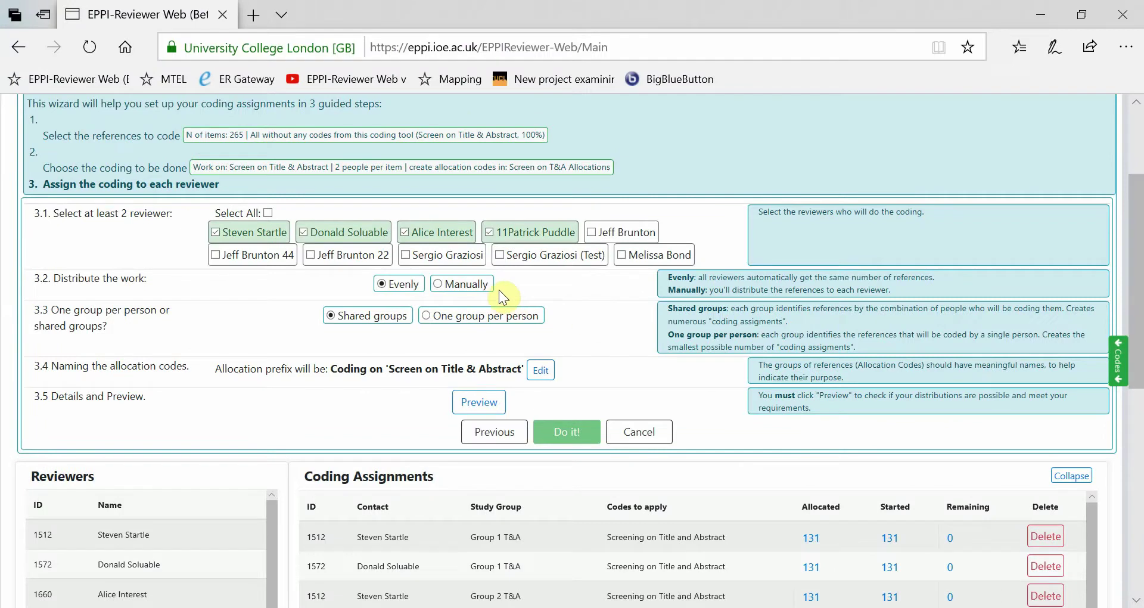
click(439, 285)
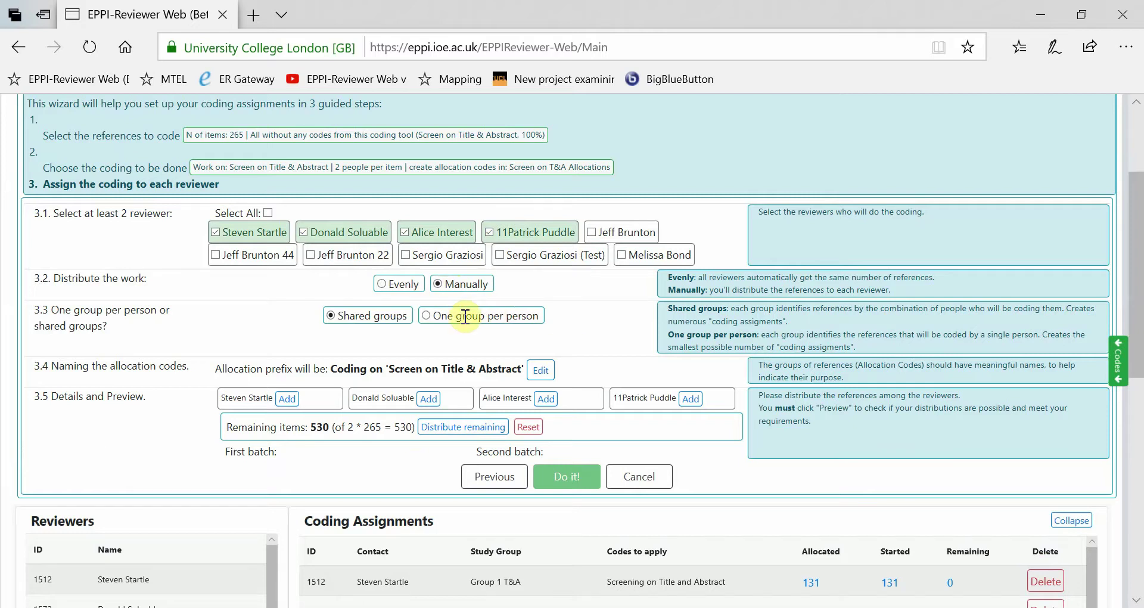
Choose one group per person and allocate 100 and 60 items to the first two reviewers
click(426, 317)
scroll(583, 310, down, 1)
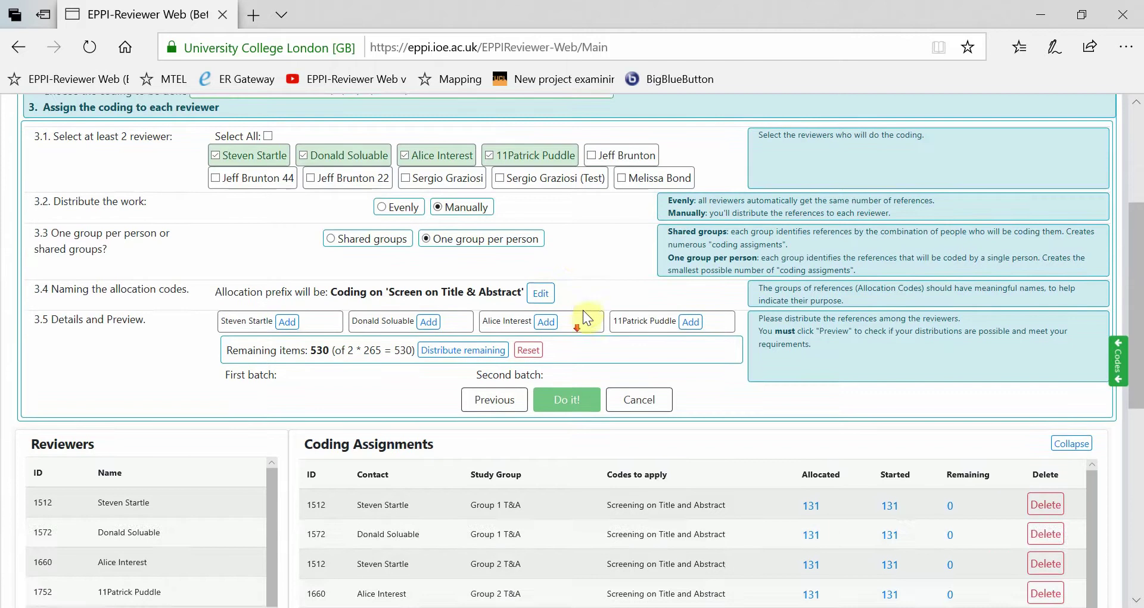
click(539, 294)
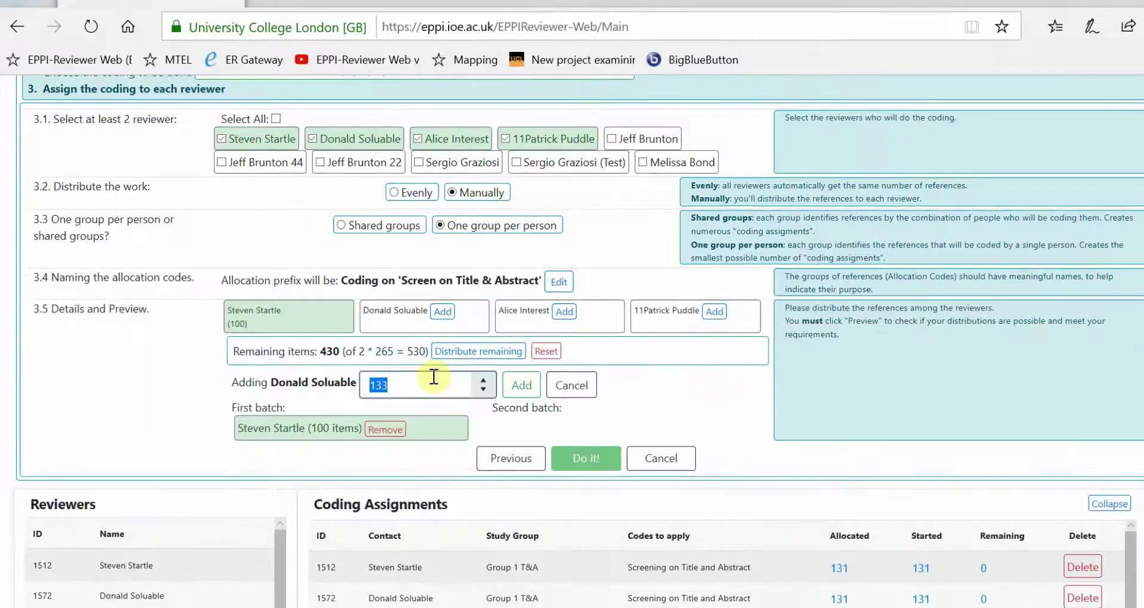
text(60)
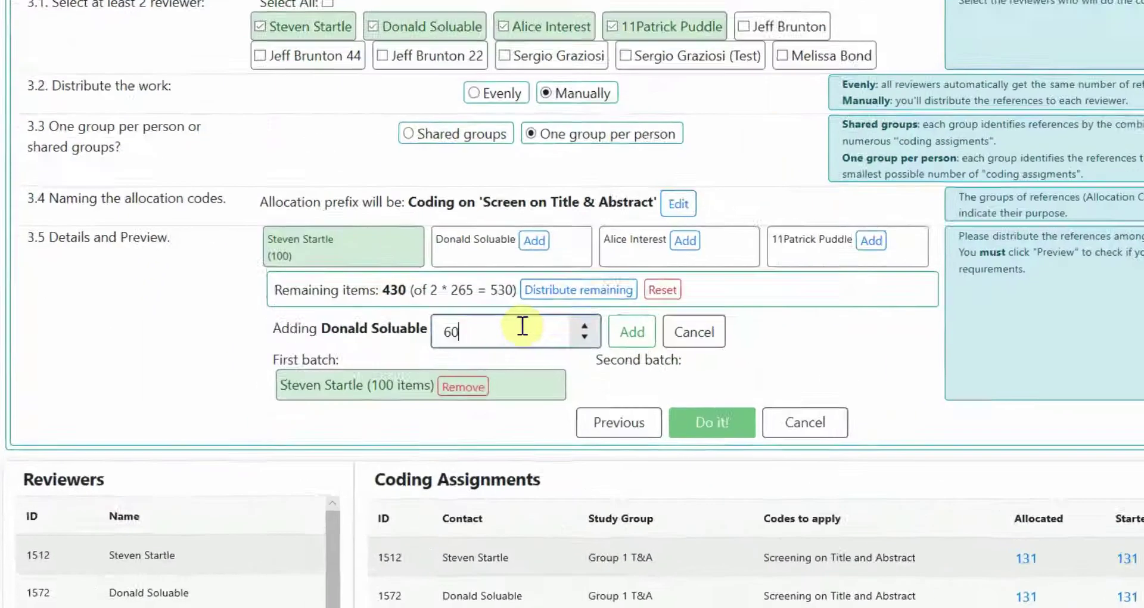
click(522, 385)
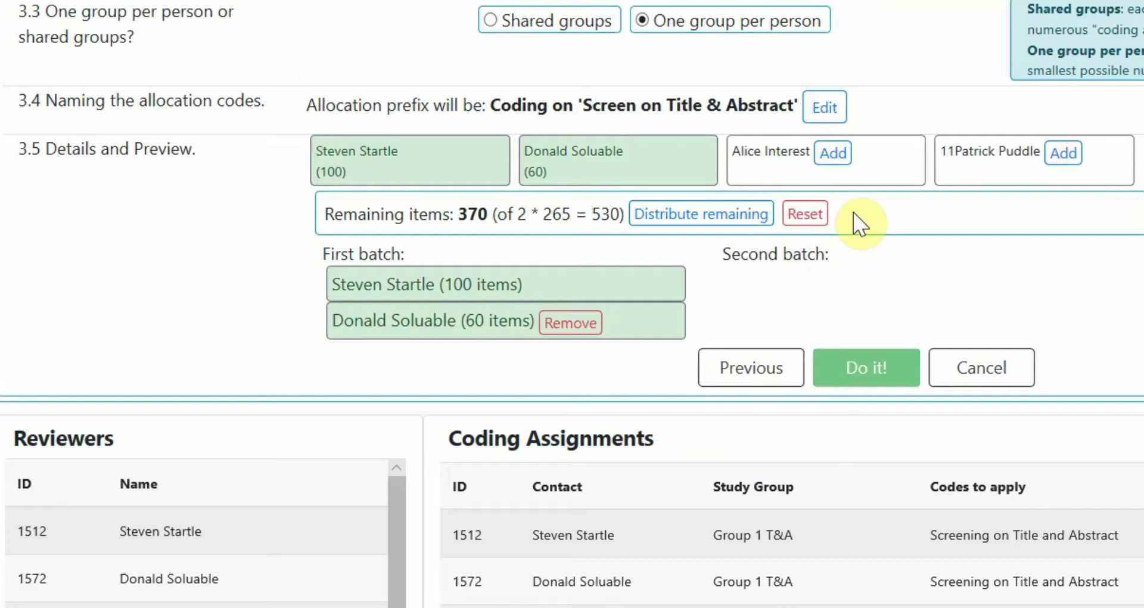
Split the remaining items between the other two reviewers and preview the allocation
click(690, 221)
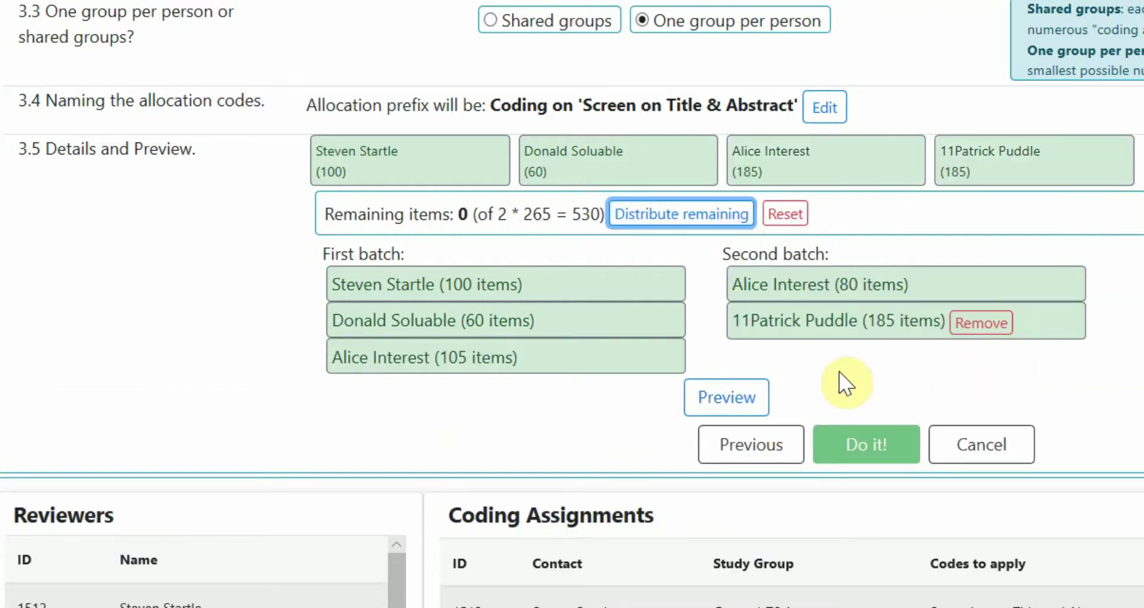
click(748, 399)
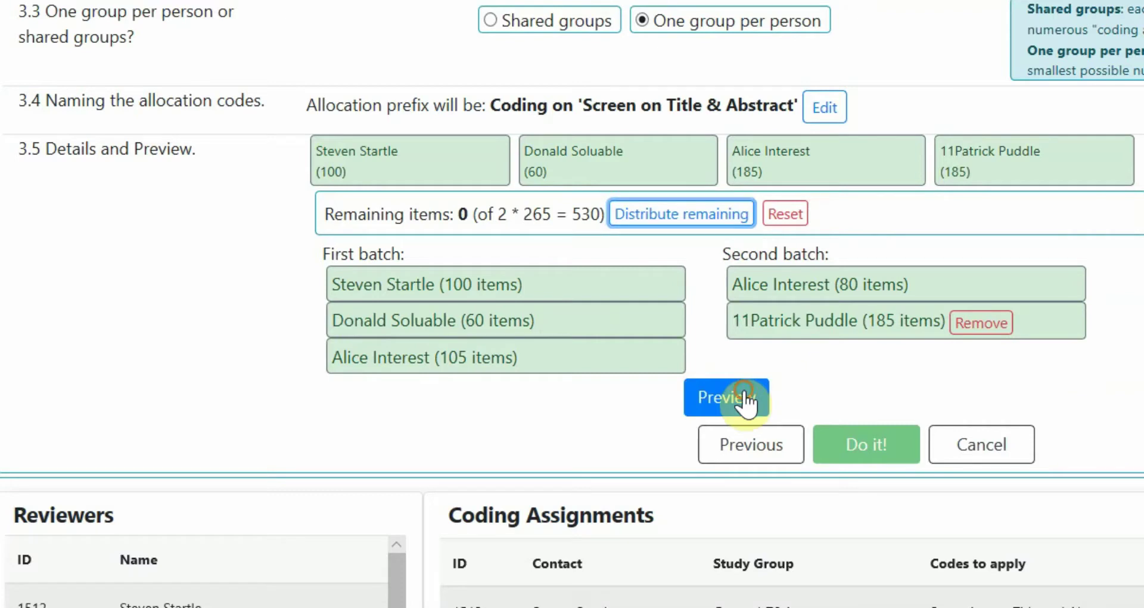
scroll(1079, 400, down, 2)
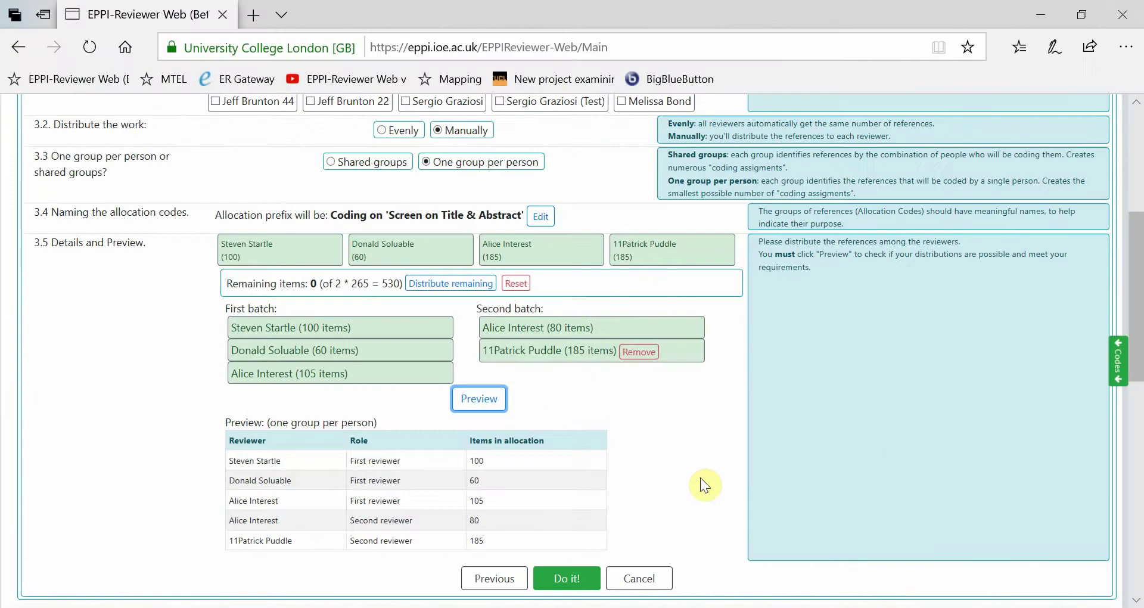
Create the assignments and check the four new ones (100, 60, 185, 185 items) in the list
click(588, 585)
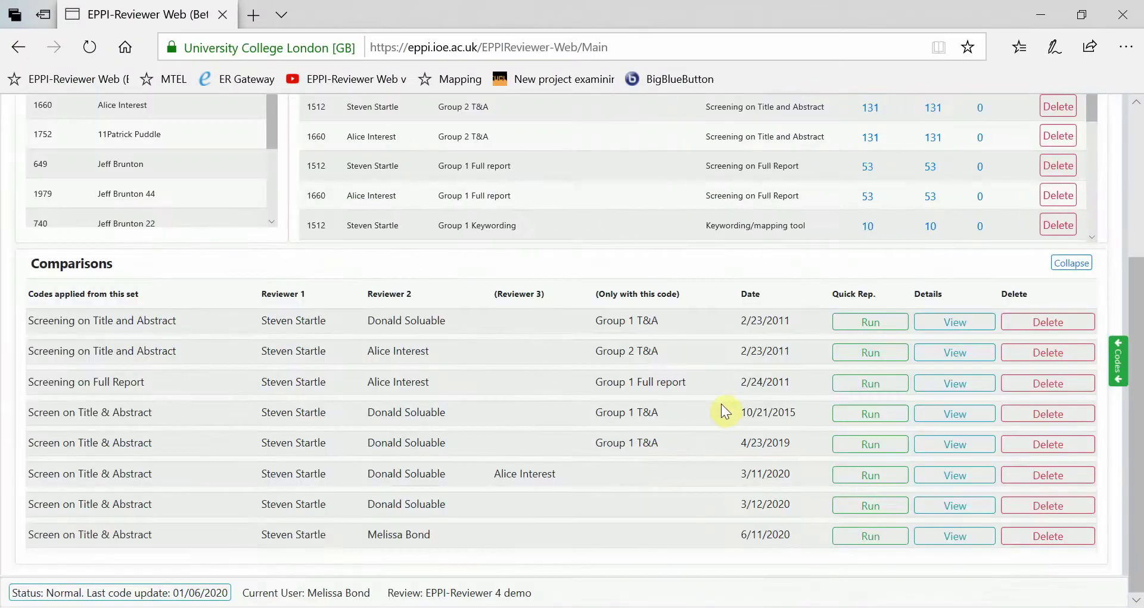
scroll(721, 403, up, 5)
scroll(645, 381, down, 4)
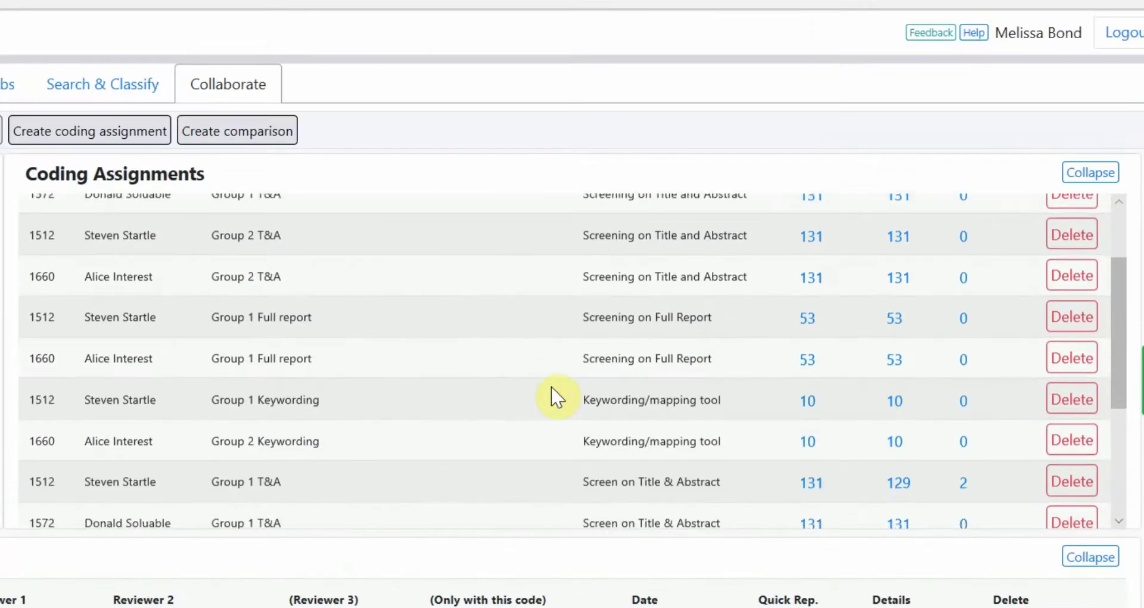
scroll(557, 395, down, 1)
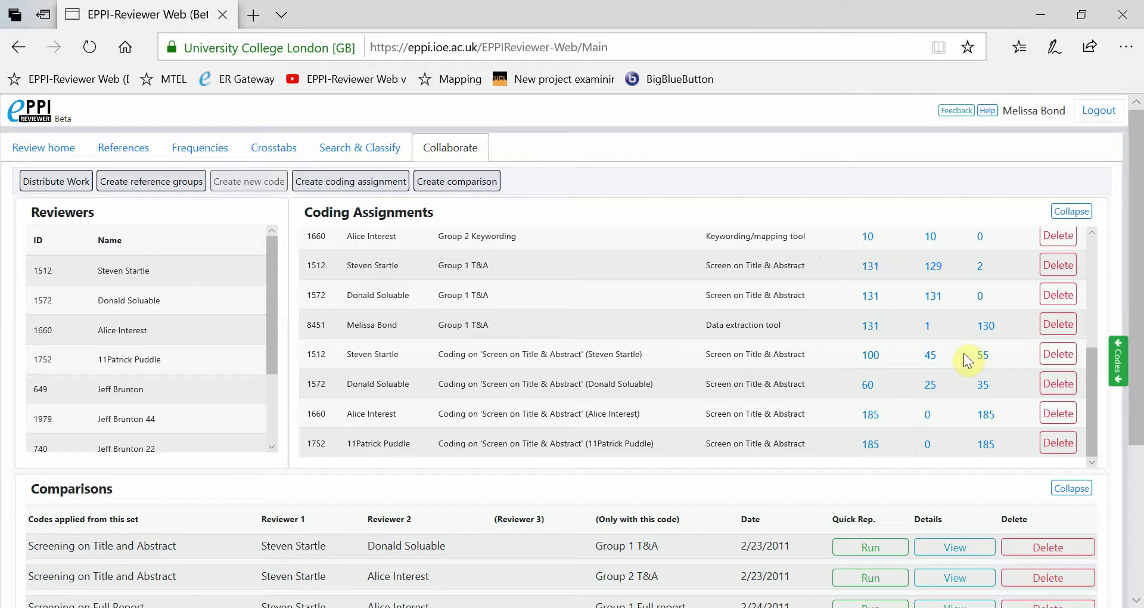
Open the 55 remaining references in the first reviewer's 100-item screening assignment
click(981, 354)
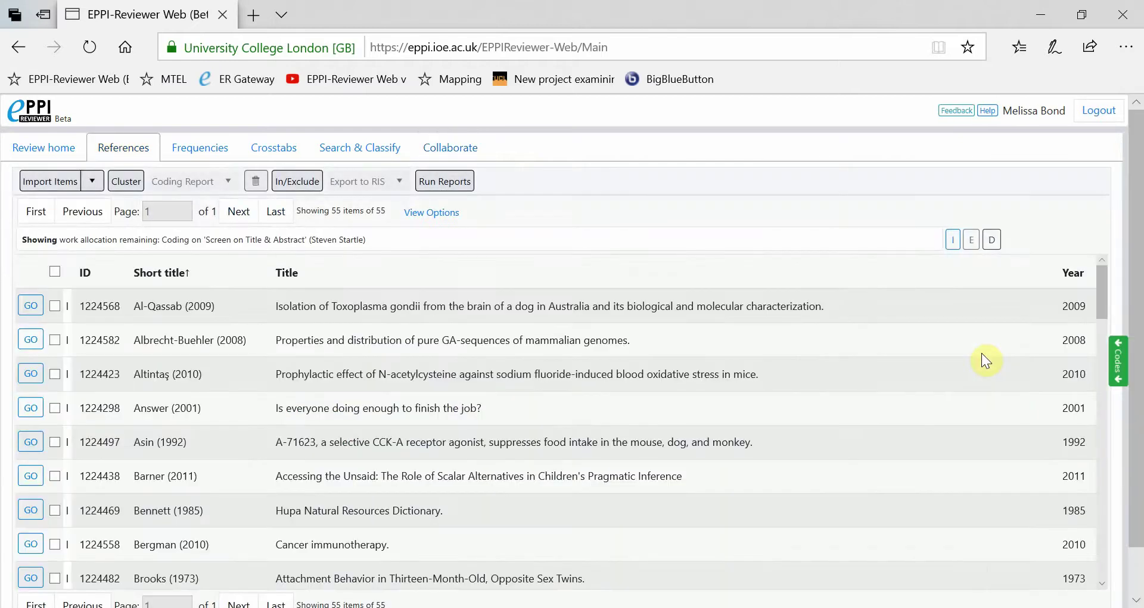